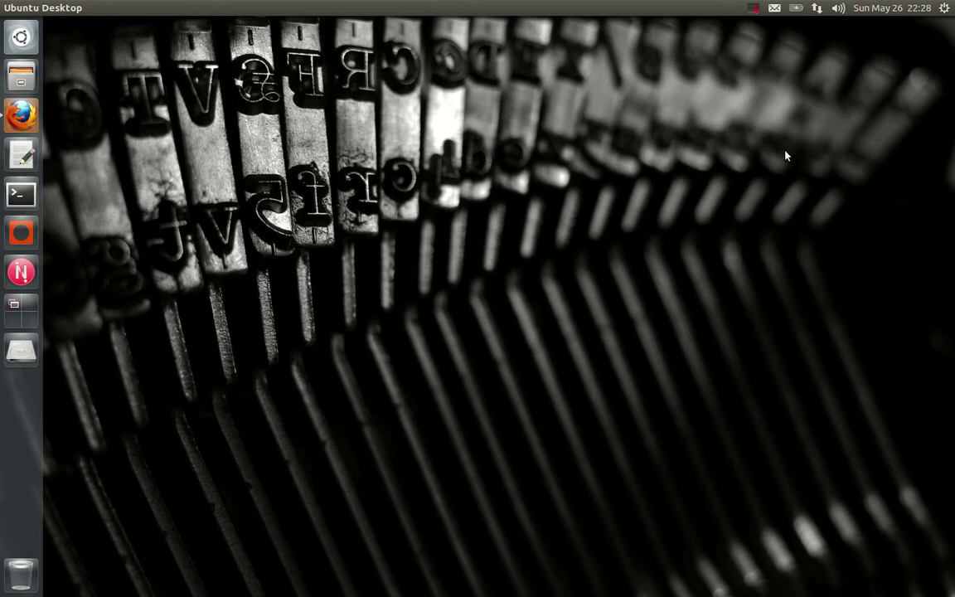
- View the panel calendar, select the 30th, and dismiss it
click(872, 8)
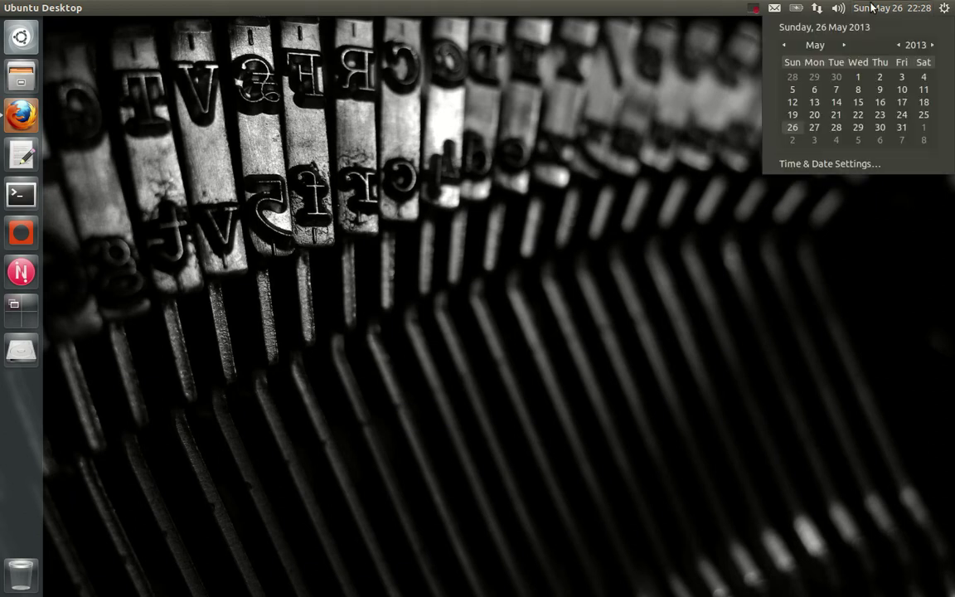
click(880, 127)
click(592, 163)
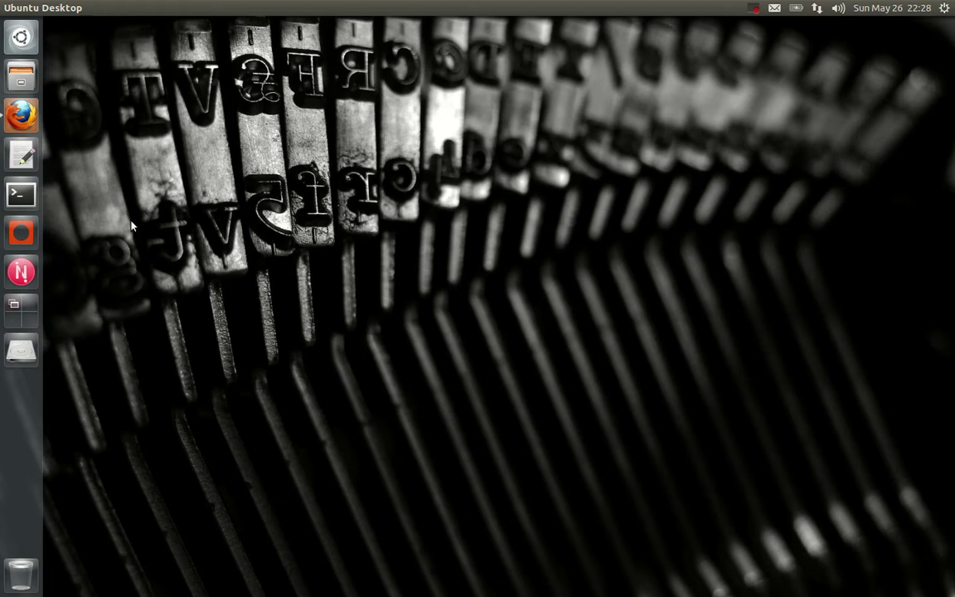
- Launch Dmedia and create a new account to reach the empty Import page
click(20, 235)
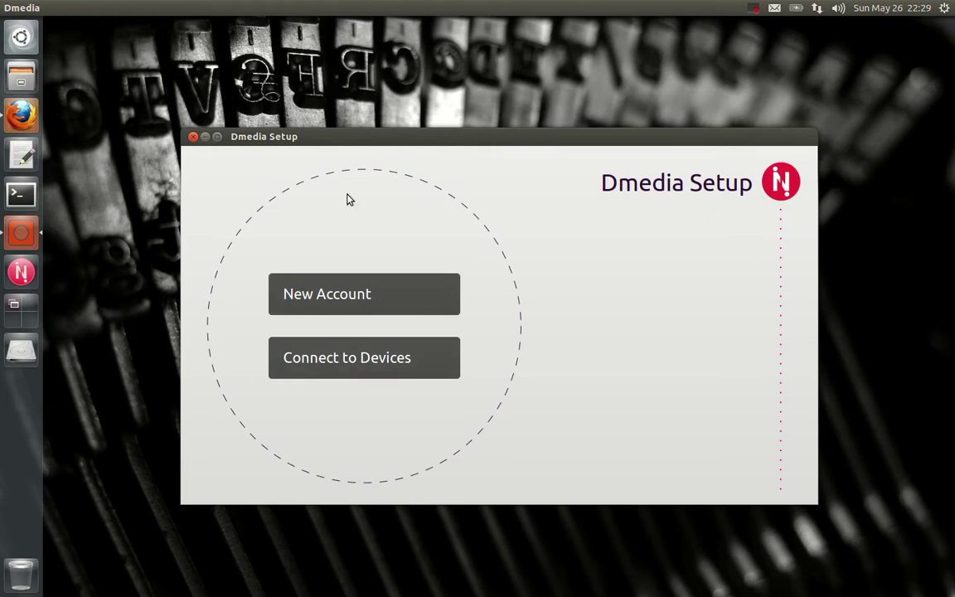
click(353, 280)
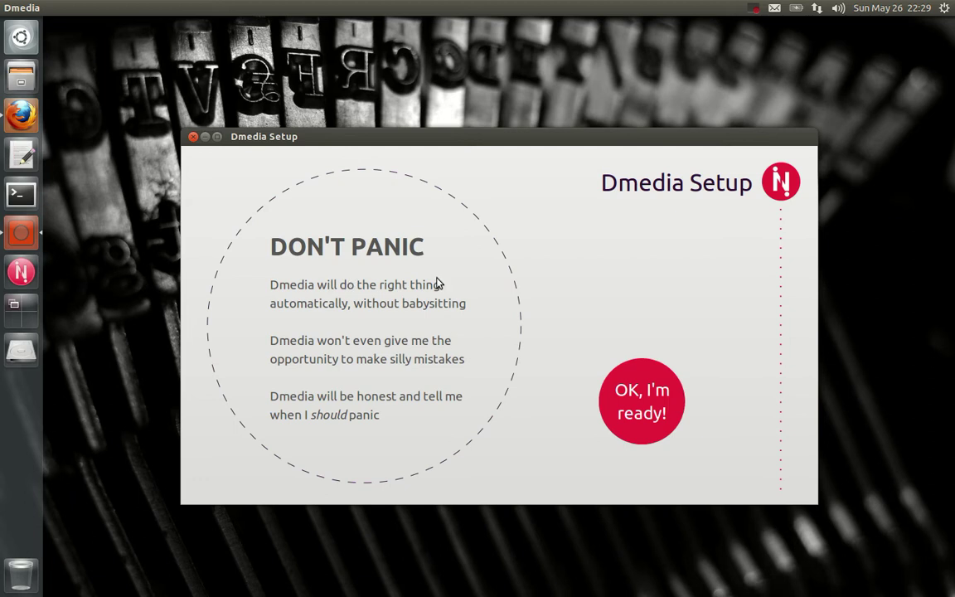
click(611, 403)
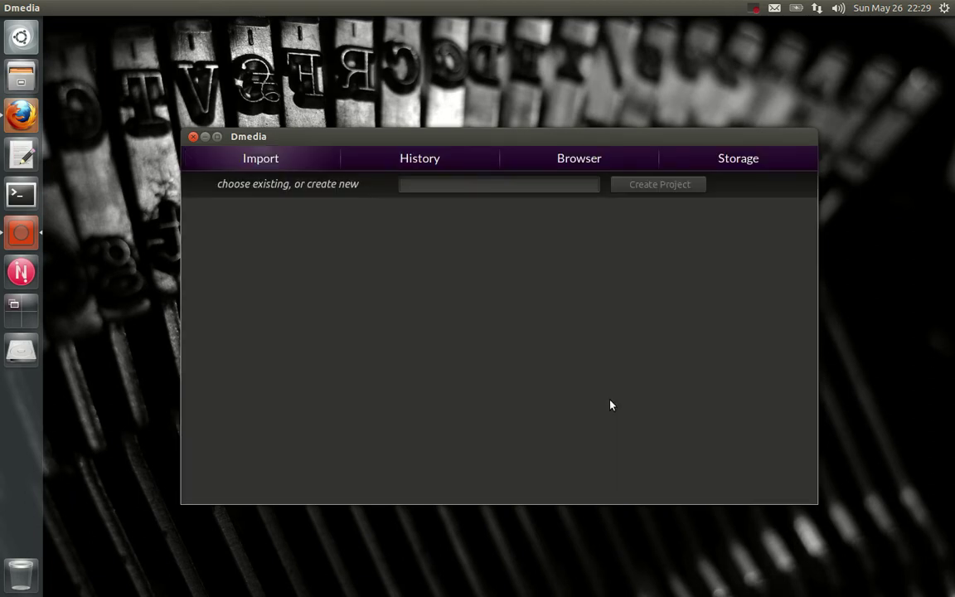
- Check that Novacut lists no projects, close it, and start a Terminal
click(22, 272)
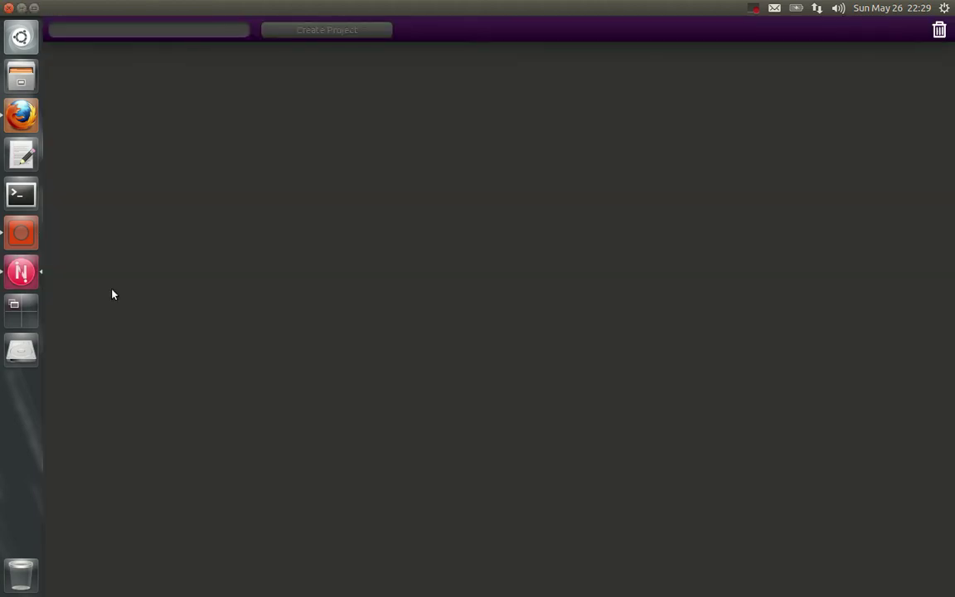
click(7, 10)
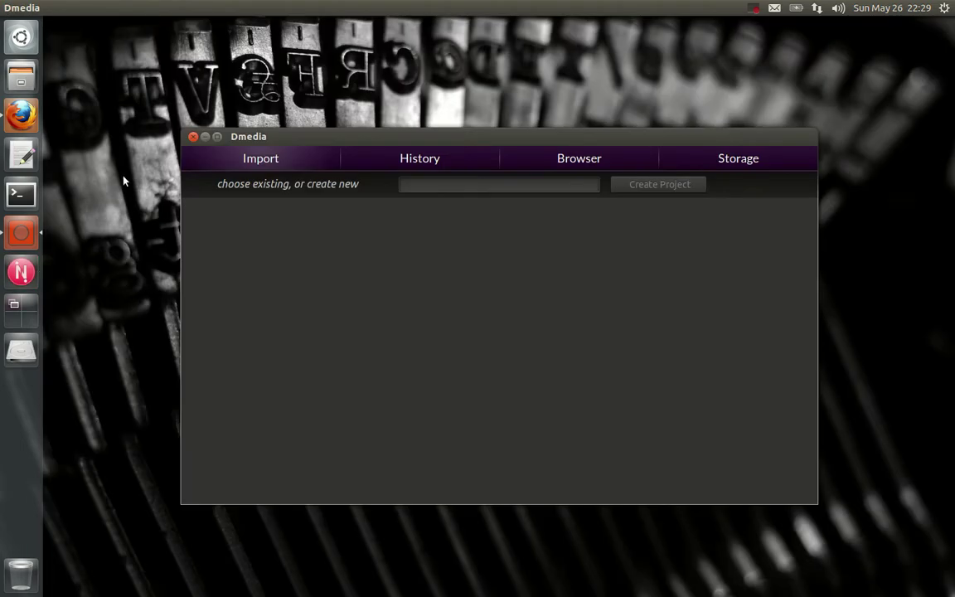
click(22, 194)
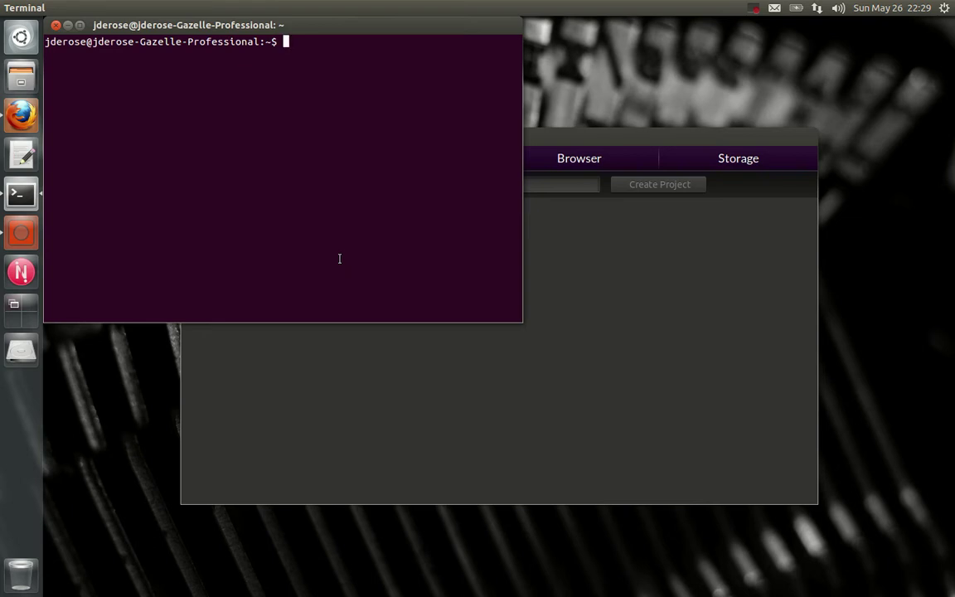
- Run novacut-v0-v1-upgrade, interrupt it with Ctrl+C, and recall the command
text(novacut-v0-v1-upra)
key(BackSpace)
key(BackSpace)
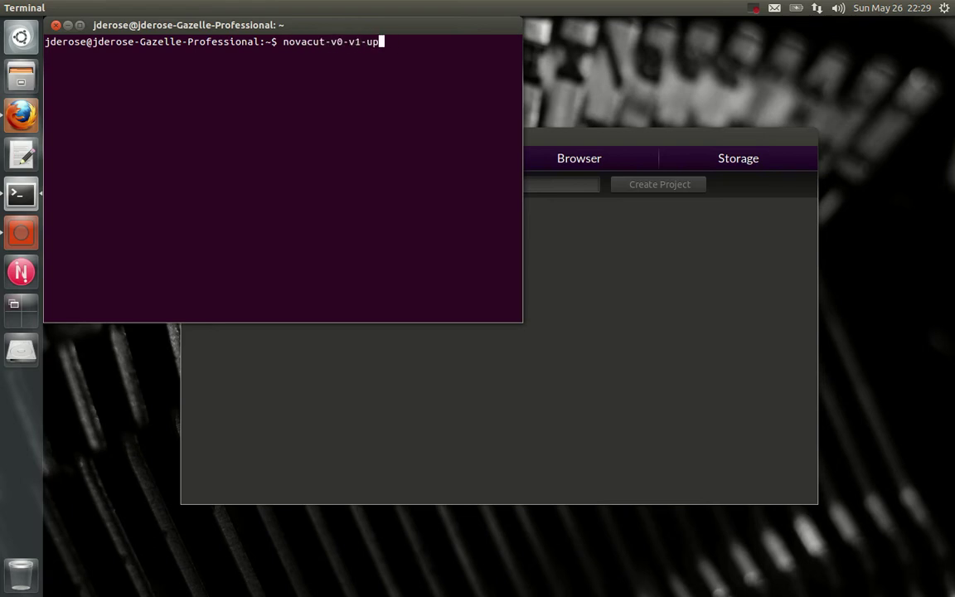
text(grade)
key(Return)
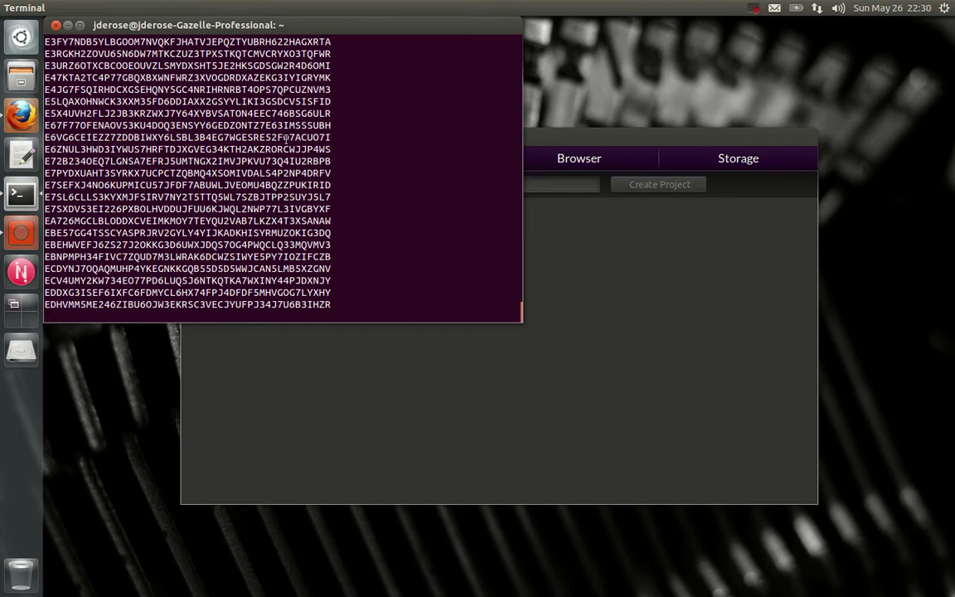
key(ctrl+c)
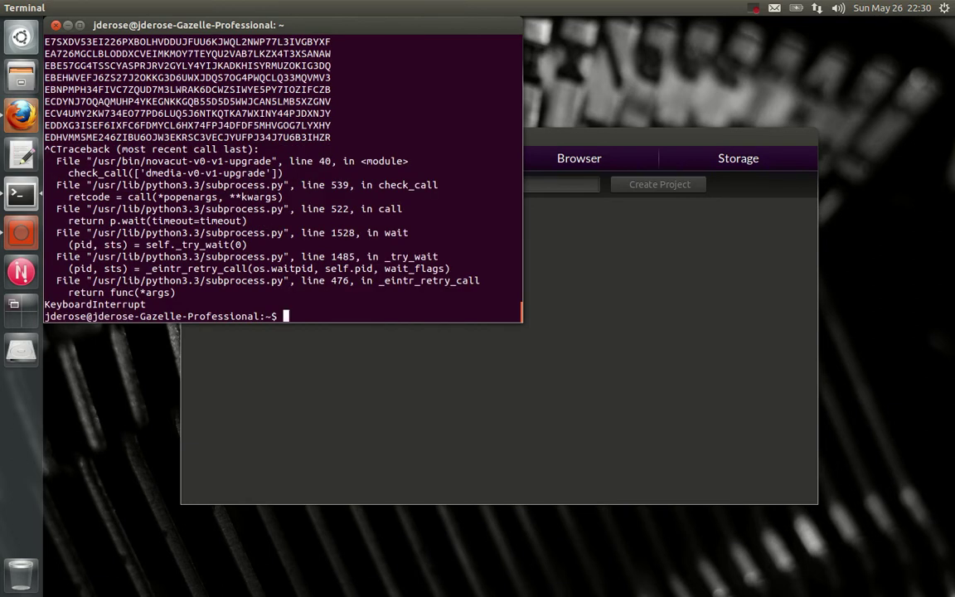
key(Up)
- Rerun the upgrade so files re-hash, then bring up the Dbase32 Launchpad page in Firefox
key(Return)
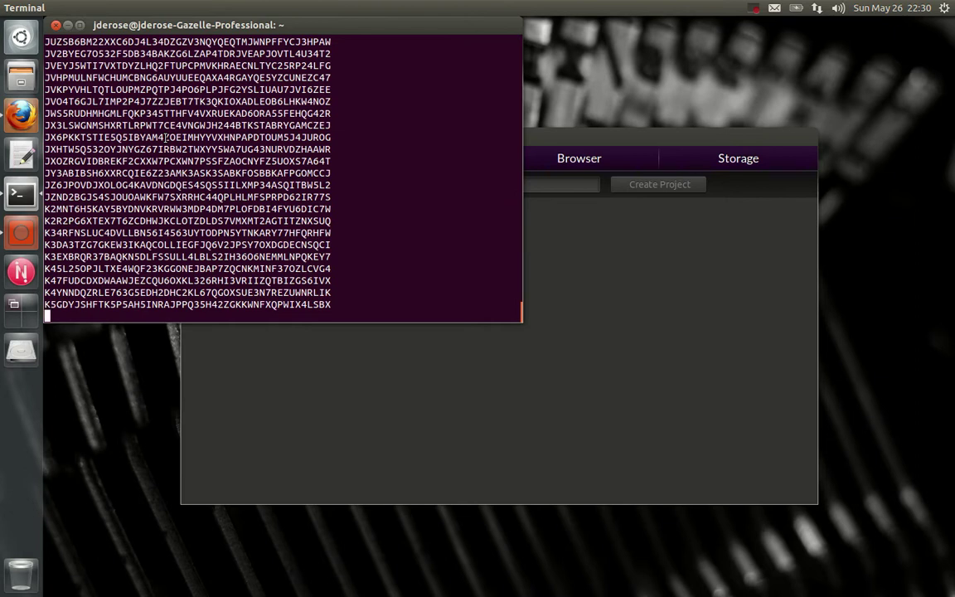
click(23, 124)
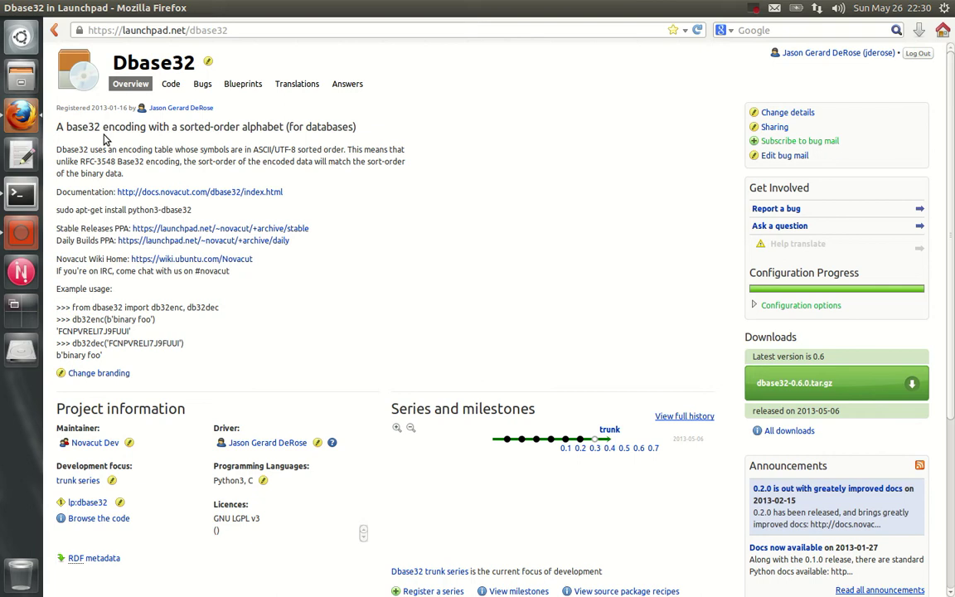
- Open the Dbase32 docs' Design Rationale page, check the upgrade output, then minimize Firefox
click(146, 197)
scroll(154, 215, down, 5)
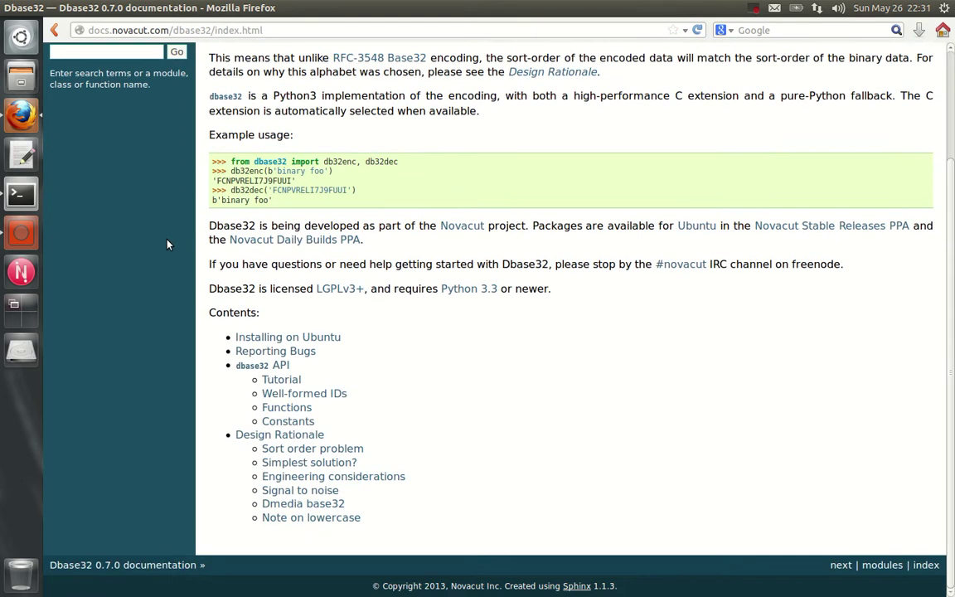
click(250, 437)
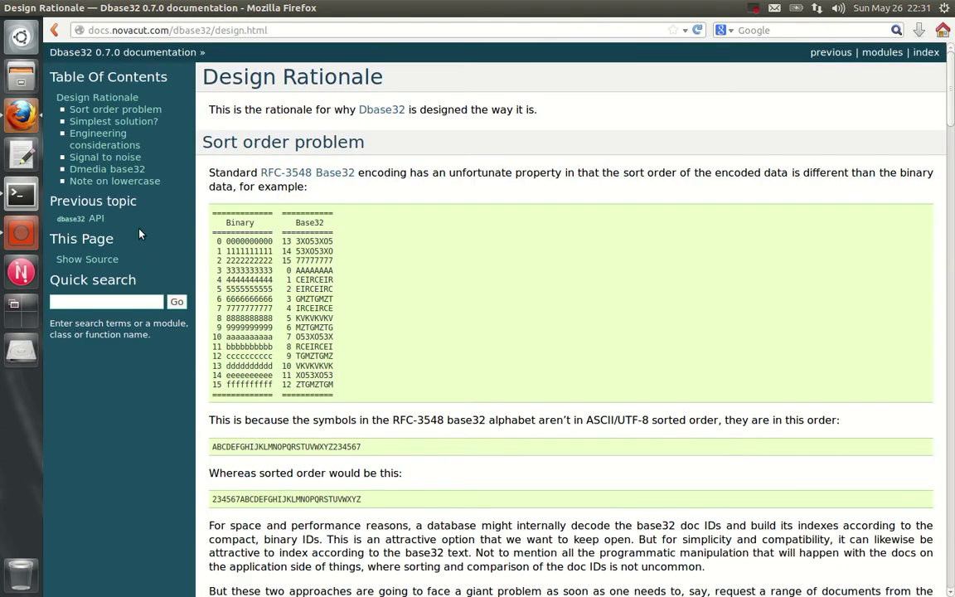
click(11, 196)
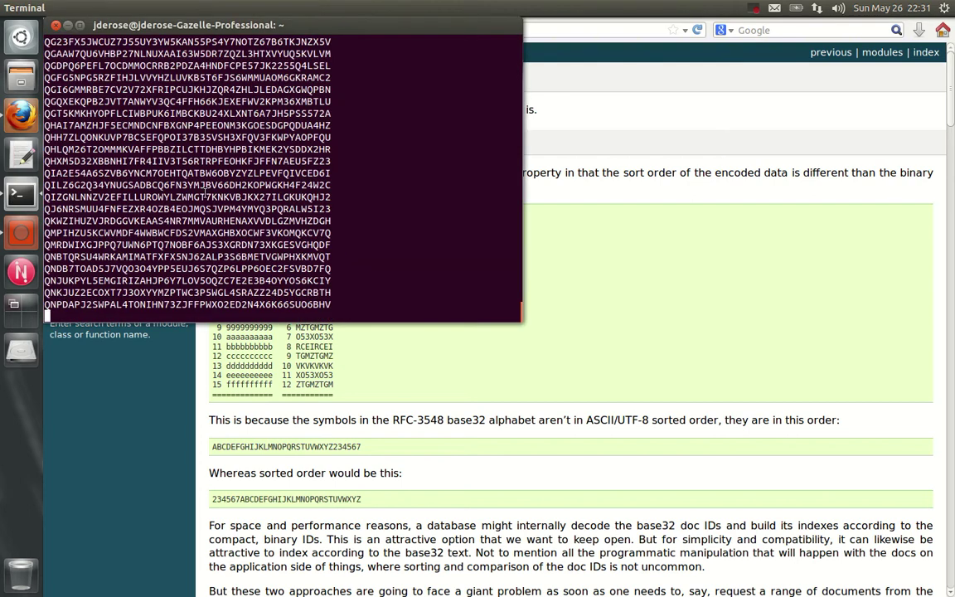
click(556, 187)
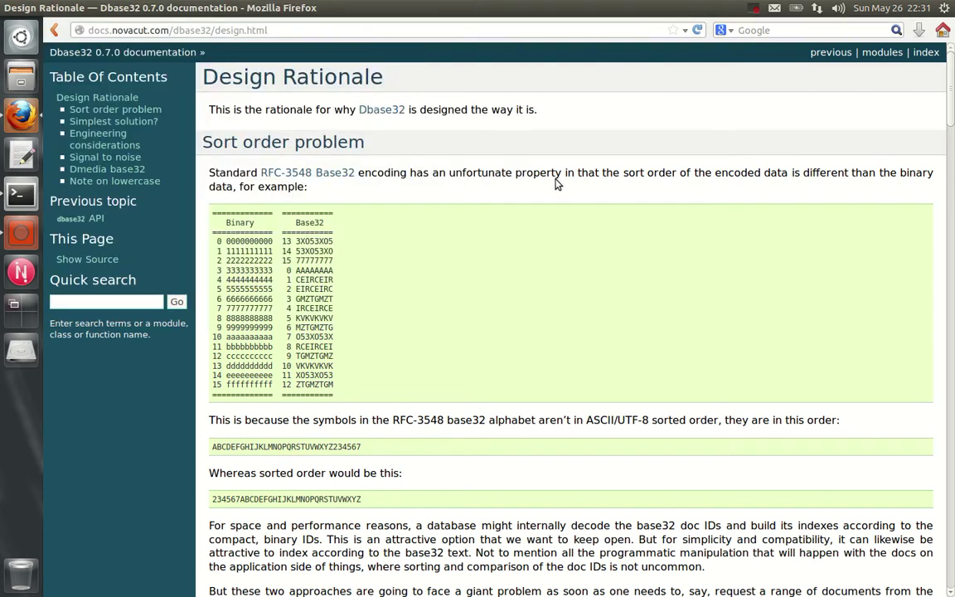
scroll(163, 203, down, 2)
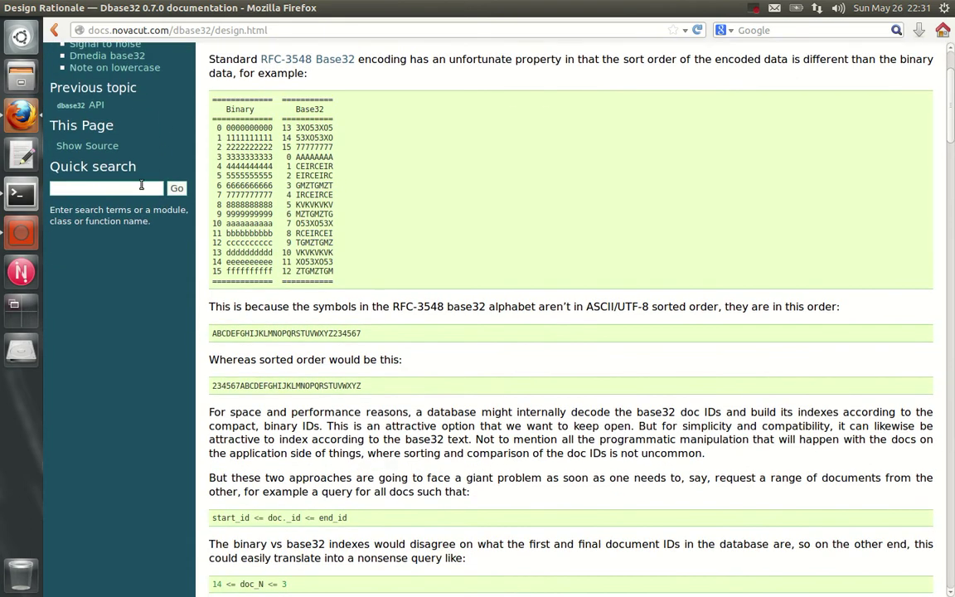
click(20, 7)
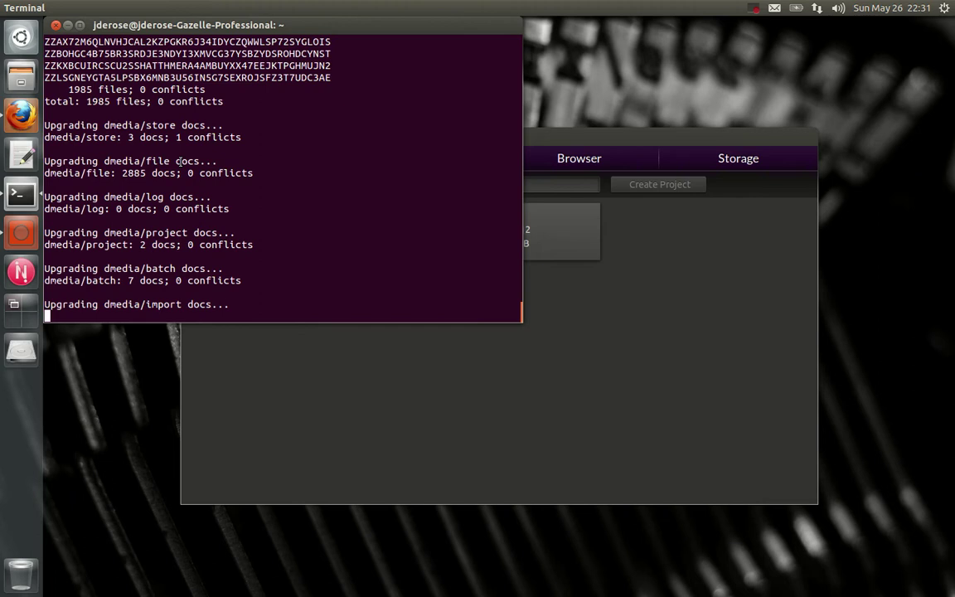
- Raise Dmedia to show the gopro (2796 files, 14.6 GB) and overseas (89 files, 2.04 GB) projects
click(640, 148)
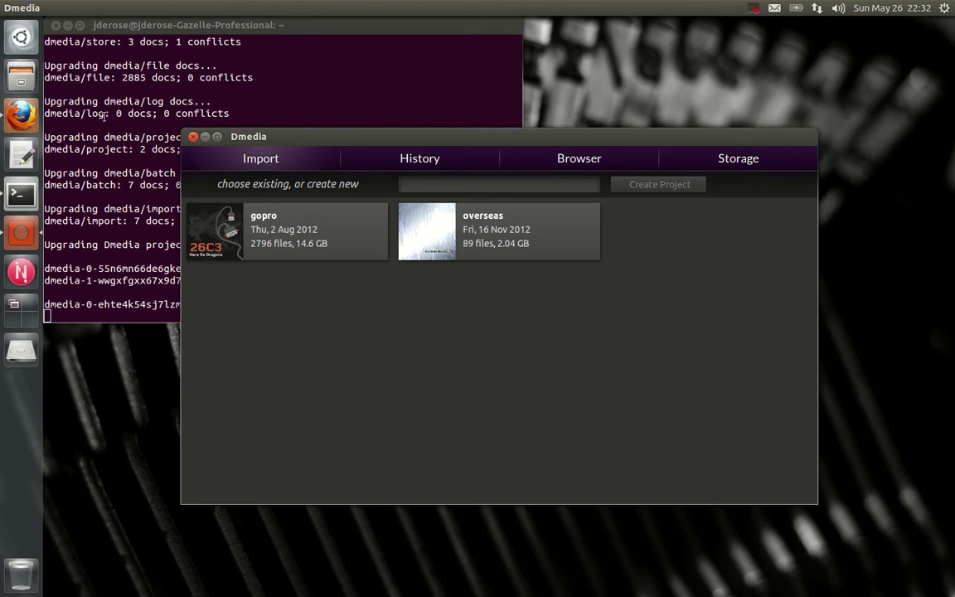
- Switch back to Terminal until the upgrade reports success: 4 projects, 0 failed
key(alt+Tab)
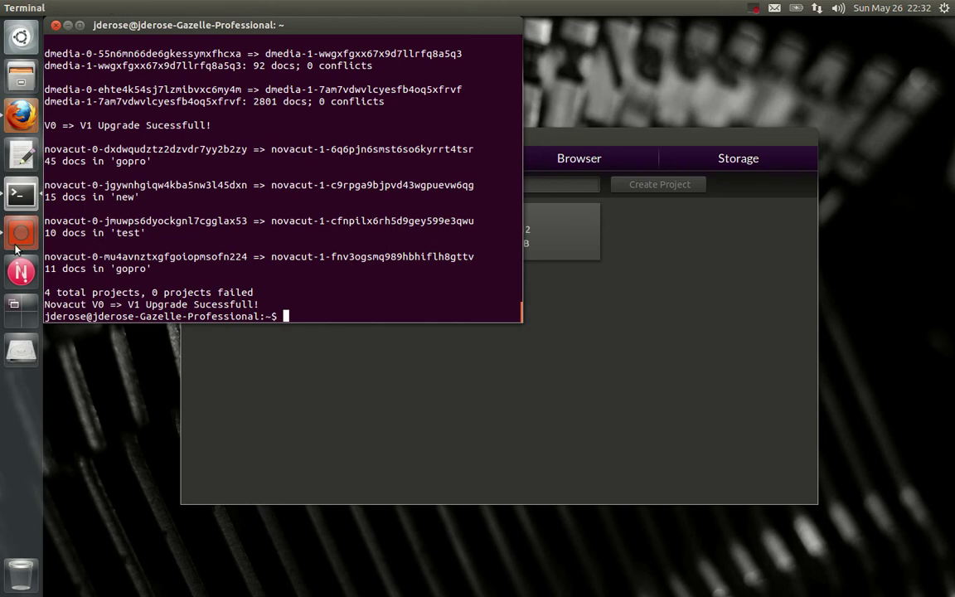
- Verify Novacut lists gopro, gopro, new and test, close it, and raise Dmedia
click(21, 270)
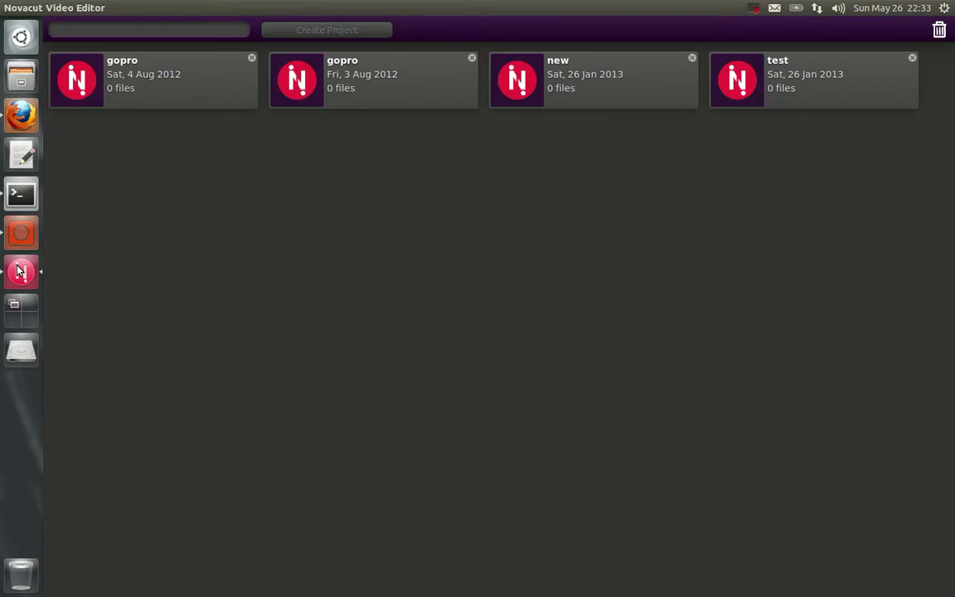
click(9, 12)
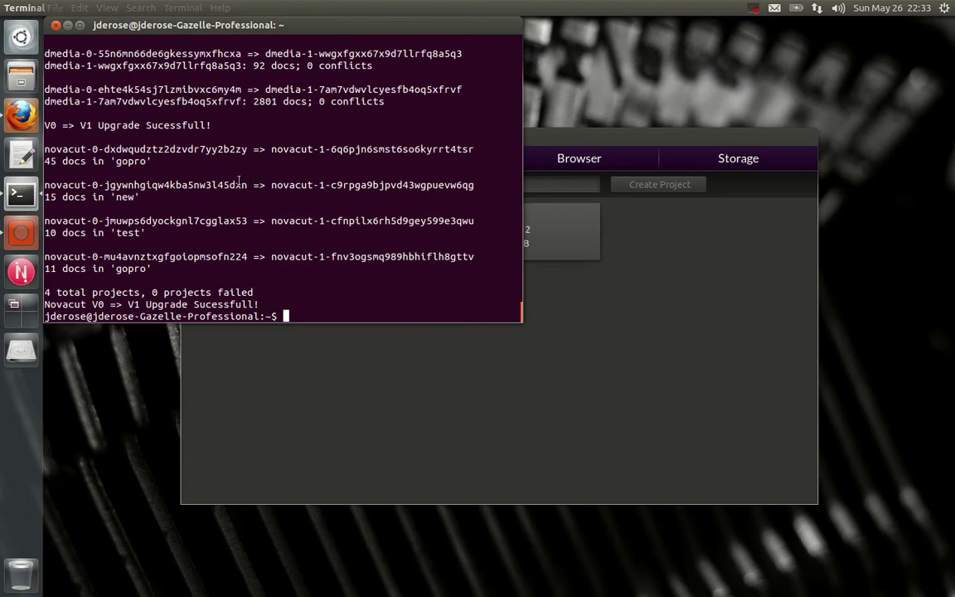
click(550, 146)
click(271, 100)
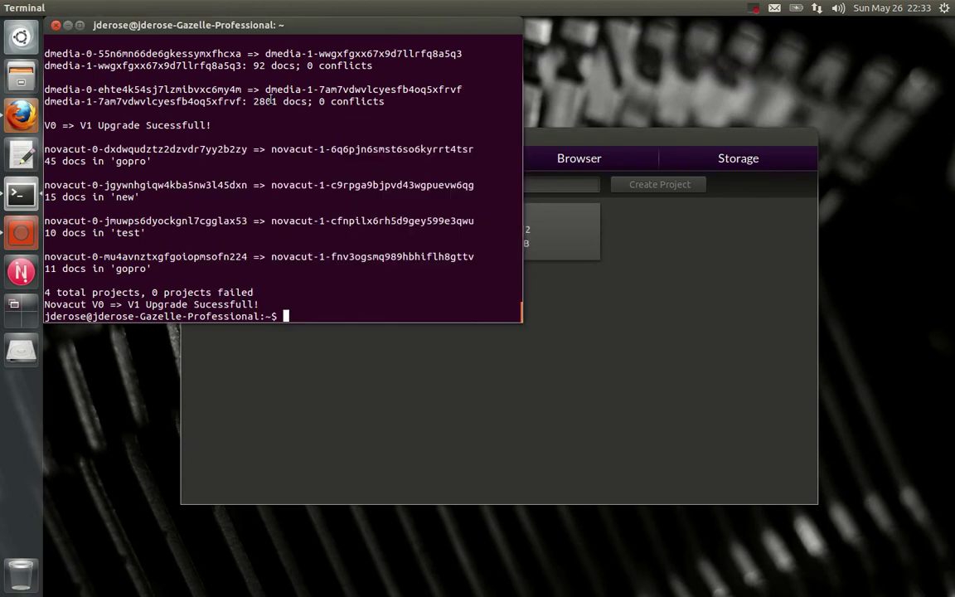